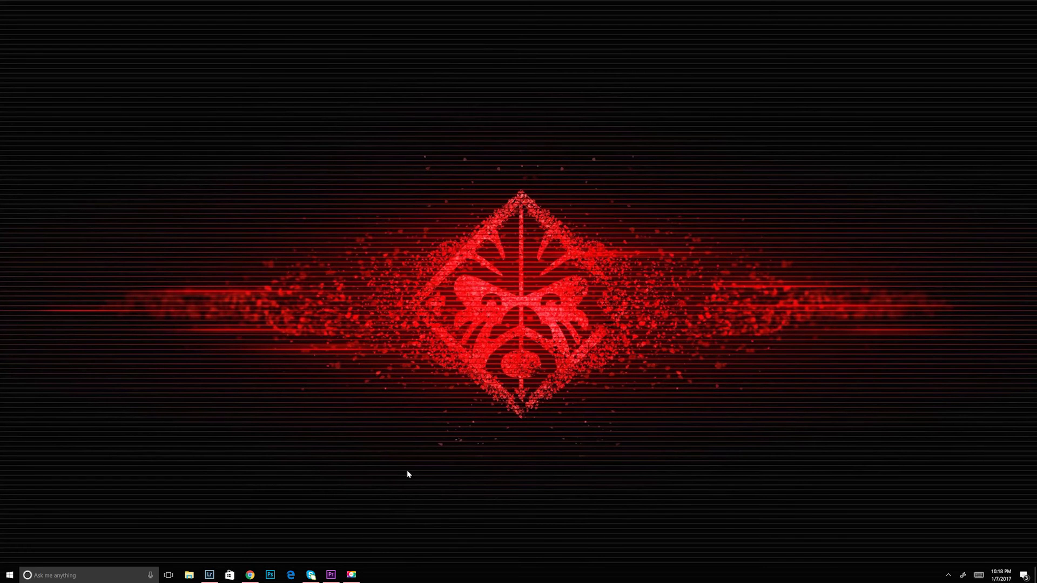
# - Launch WinDirStat by searching 'windir' from the Windows Start menu
pyautogui.press('super')
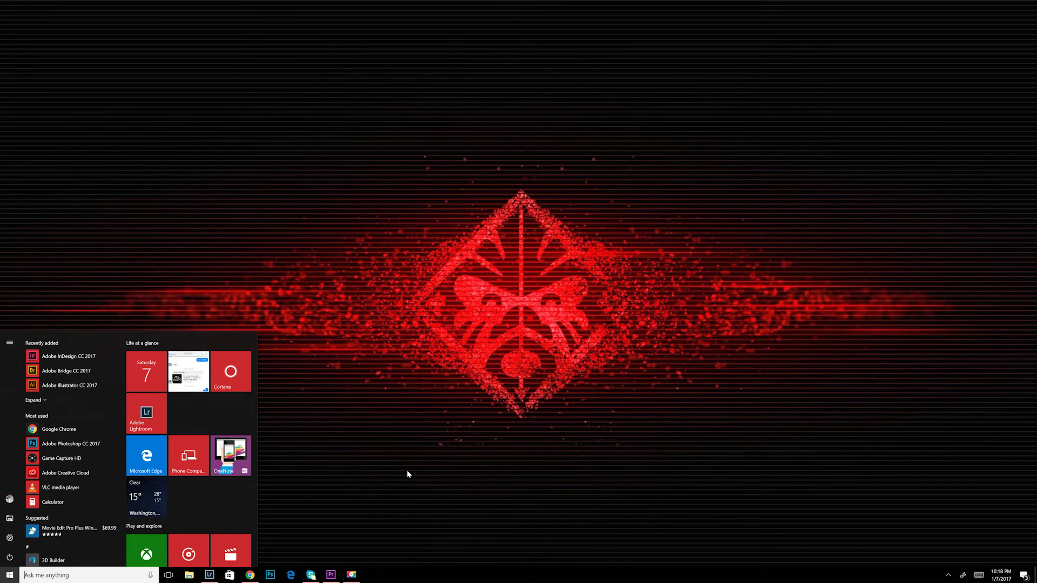
pyautogui.write('w')
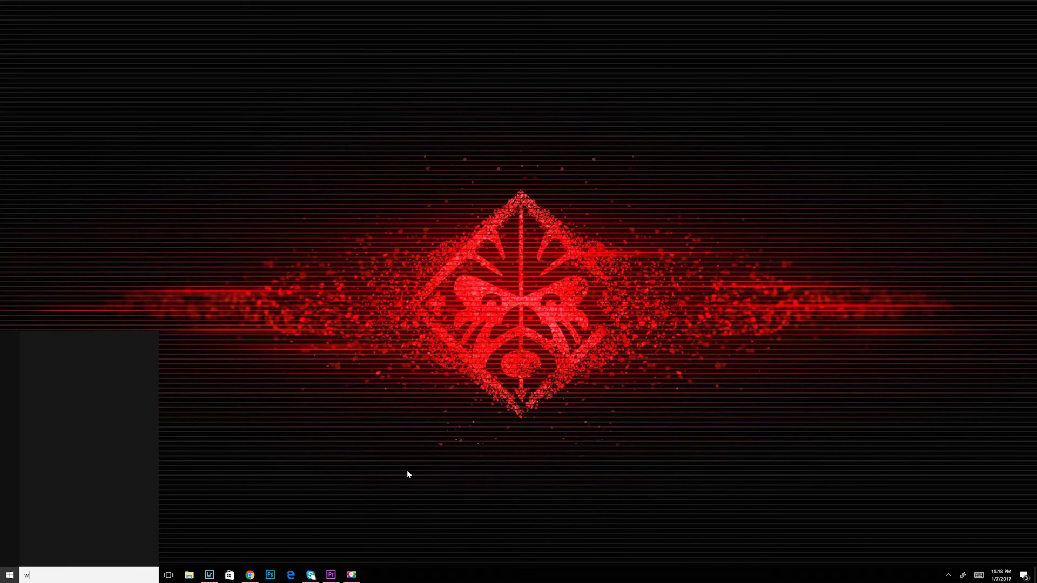
pyautogui.write('indir')
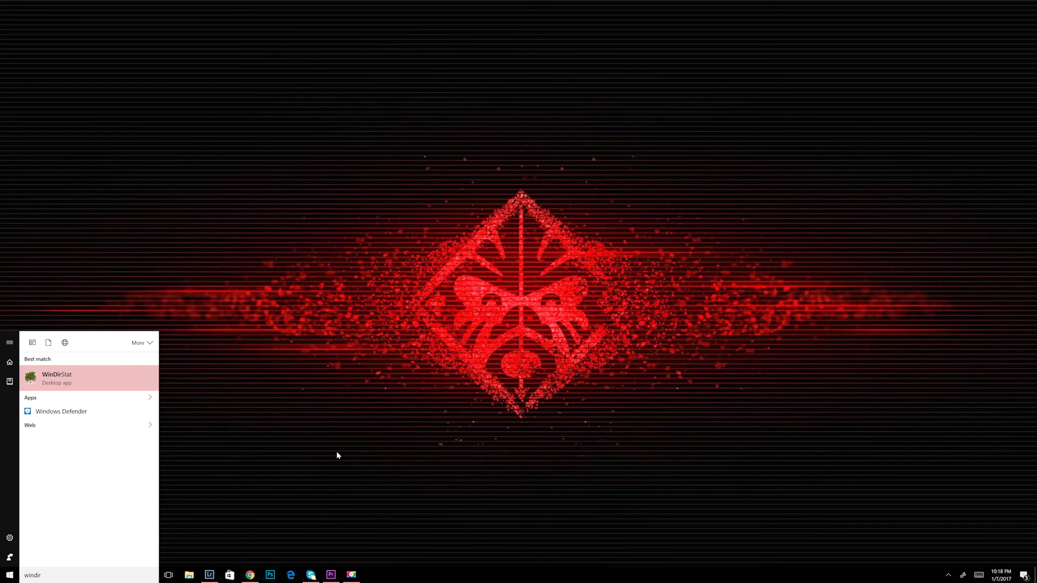
pyautogui.click(61, 377)
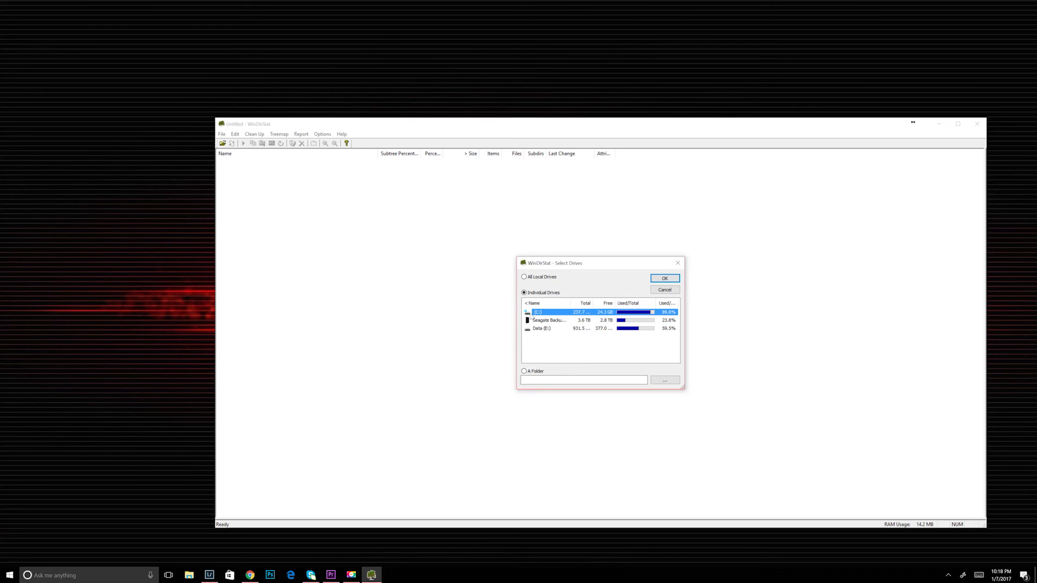
# - Start scanning the C: drive and open Help > About WinDirStat
pyautogui.doubleClick(531, 316)
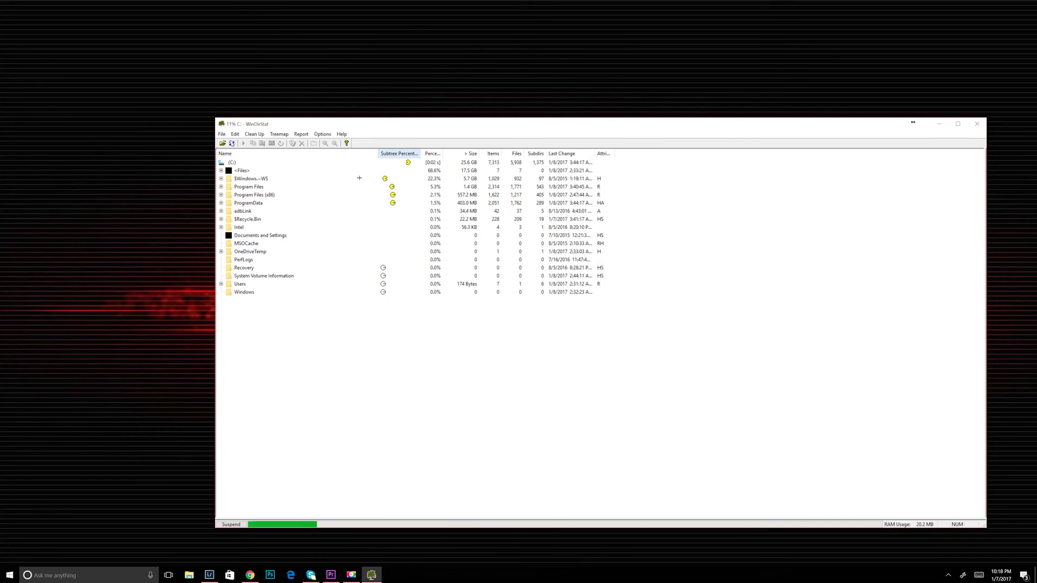
pyautogui.click(341, 135)
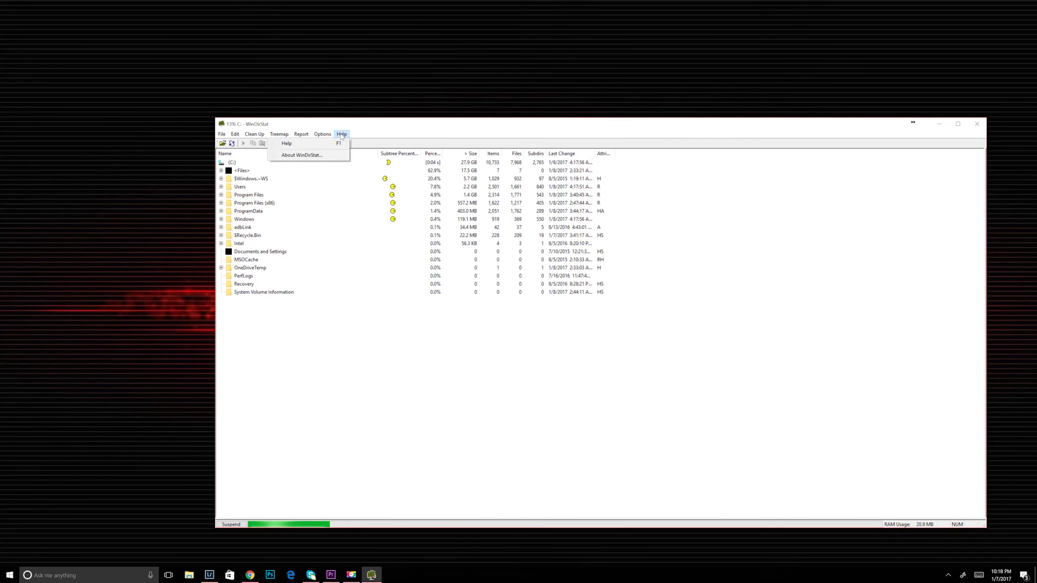
pyautogui.moveTo(322, 134)
pyautogui.click(315, 156)
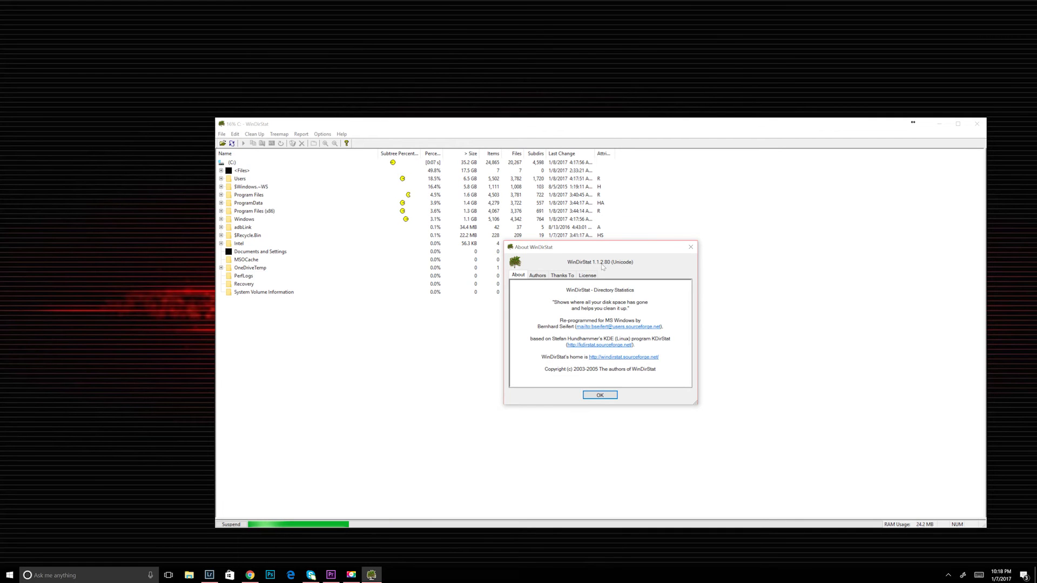
# - Read the Authors, Thanks To and License pages of the About dialog
pyautogui.click(544, 276)
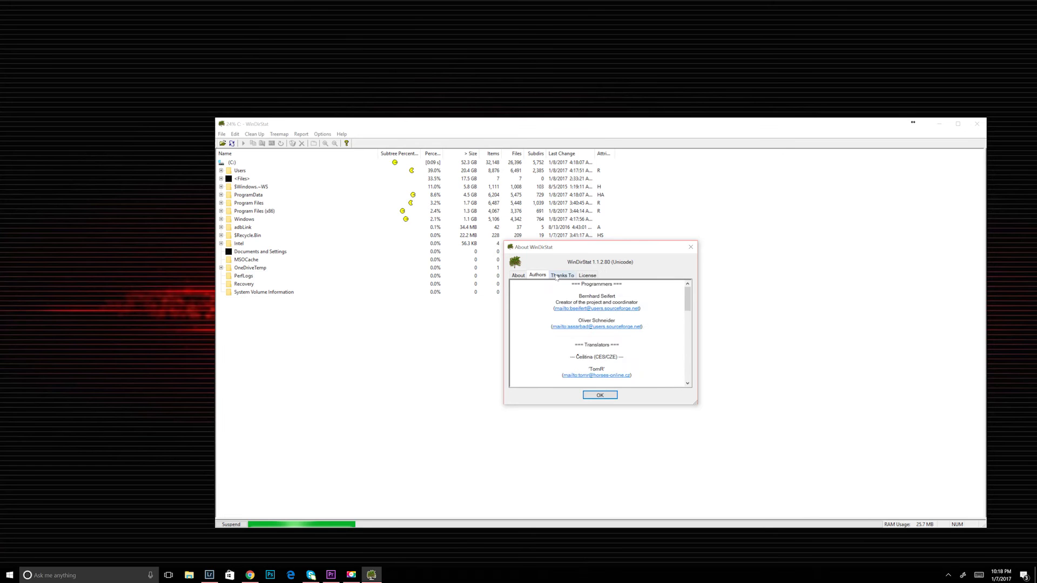
pyautogui.click(573, 277)
pyautogui.click(587, 275)
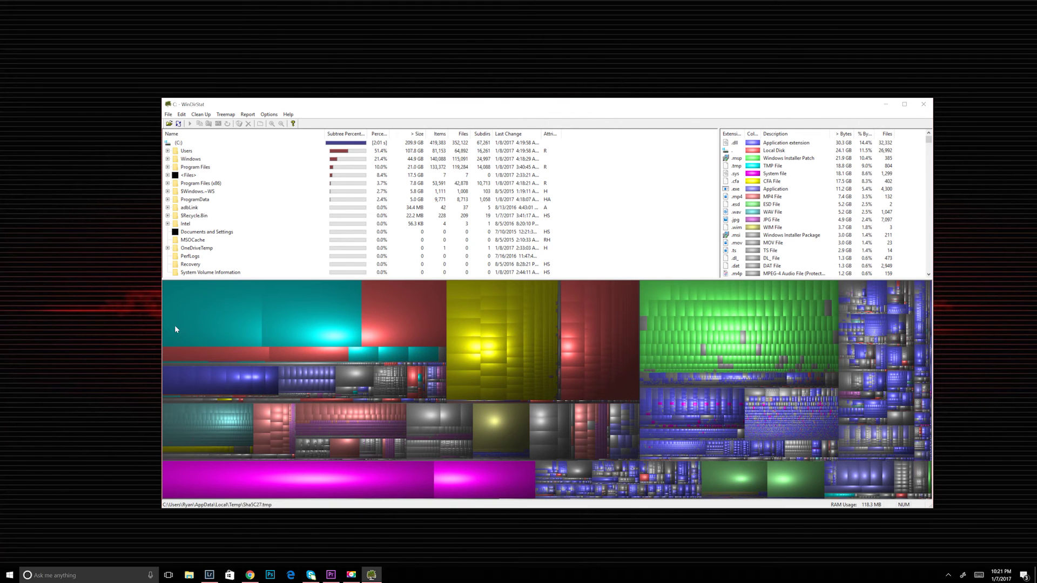
# - Select the big cyan treemap block to reveal its large file in Users\AppData\Local\Temp
pyautogui.click(208, 309)
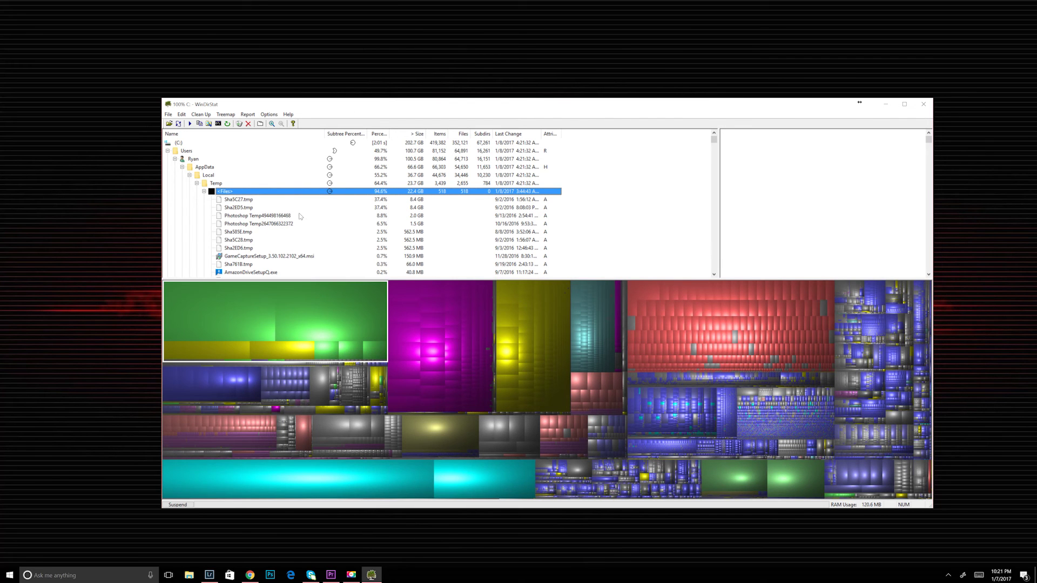
pyautogui.click(231, 217)
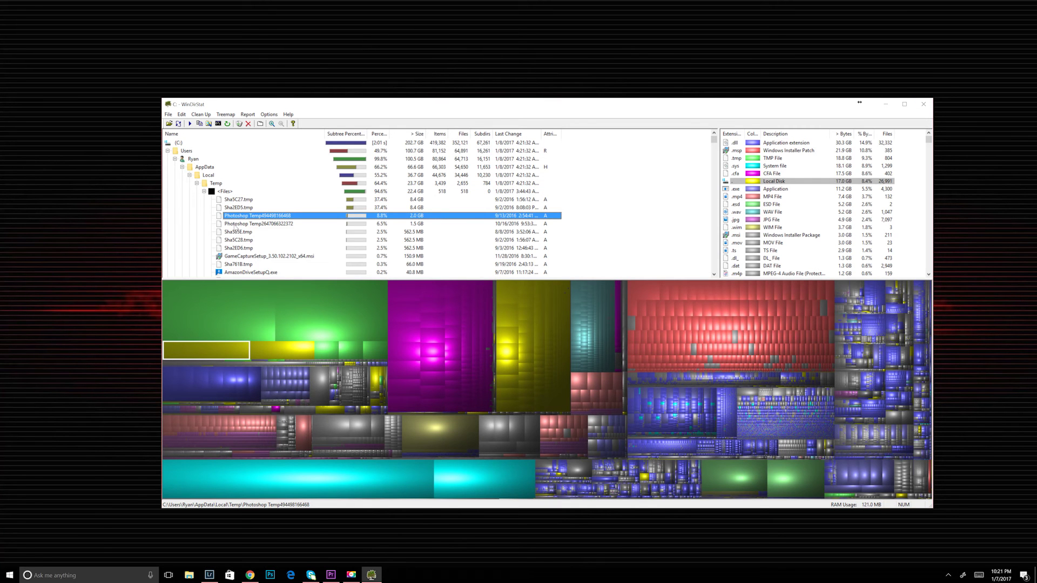
pyautogui.click(235, 225)
pyautogui.click(234, 216)
pyautogui.rightClick(233, 216)
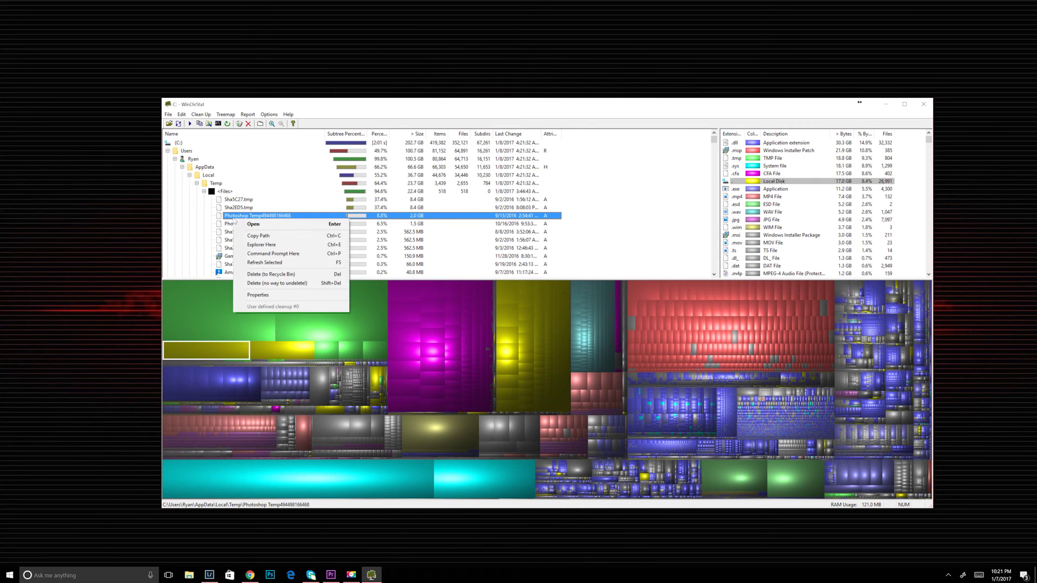
pyautogui.click(256, 274)
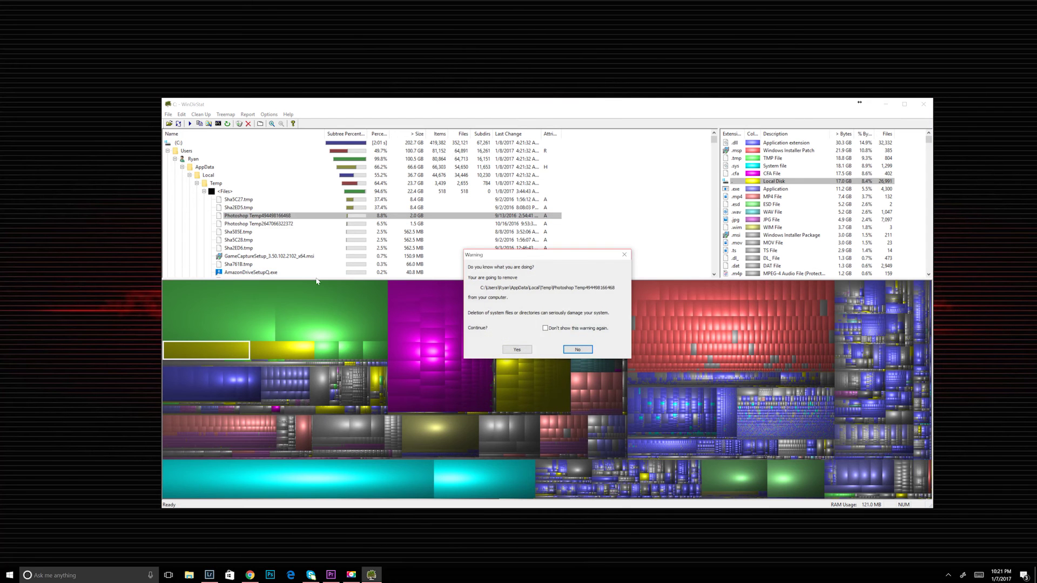
pyautogui.click(517, 350)
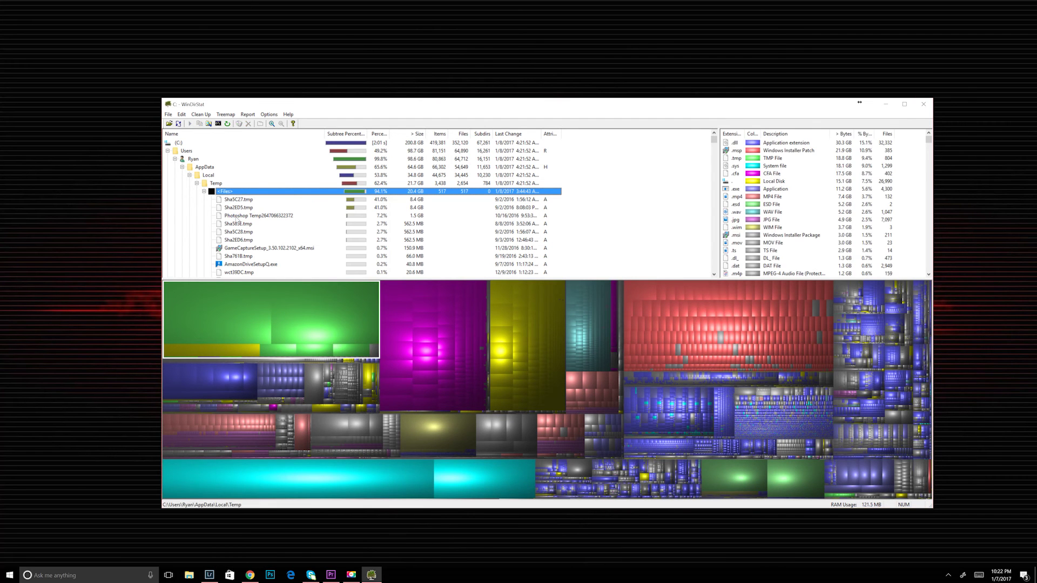
pyautogui.click(236, 216)
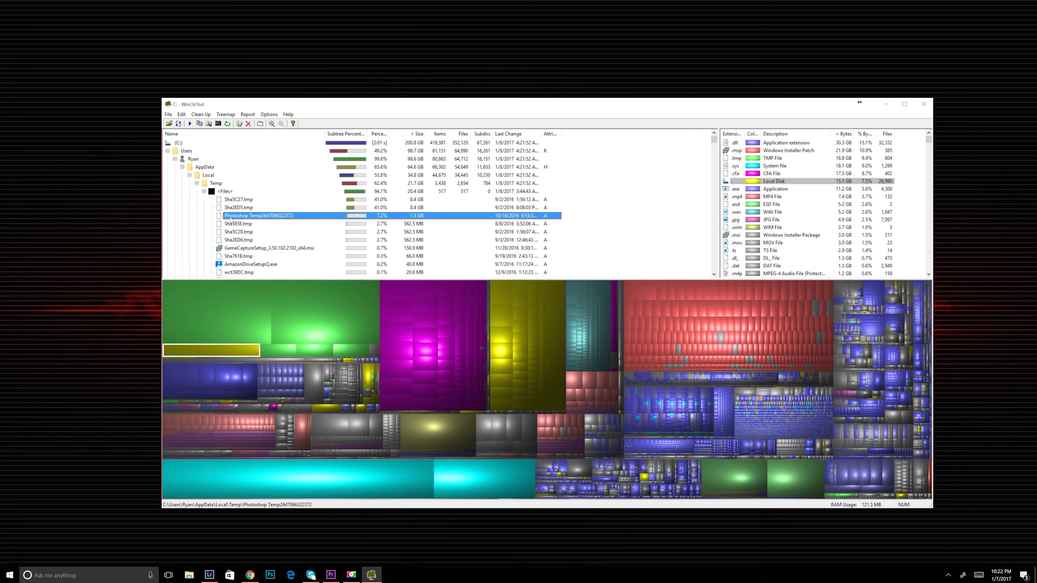
pyautogui.click(239, 124)
pyautogui.click(517, 349)
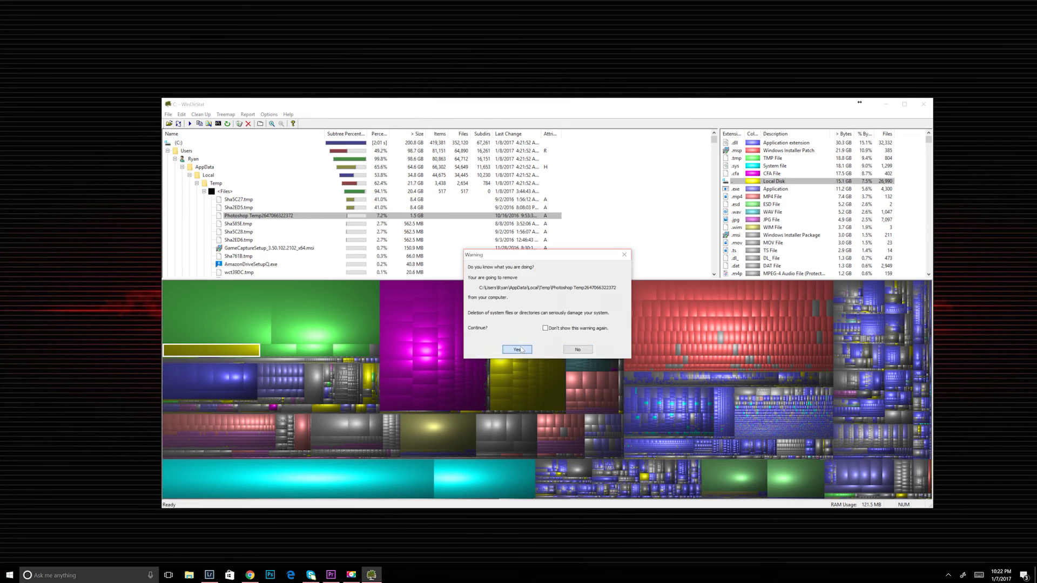
pyautogui.click(347, 159)
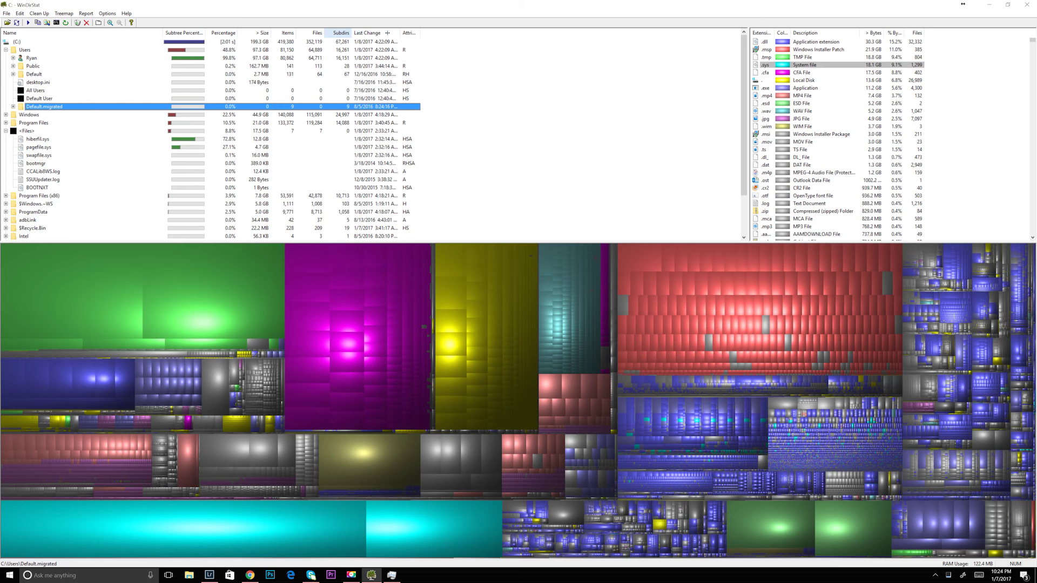
# - Widen the Attributes, Extension, Color and % Bytes columns so their headings show in full
pyautogui.moveTo(419, 32); pyautogui.dragTo(436, 32)
pyautogui.moveTo(775, 33); pyautogui.dragTo(781, 33)
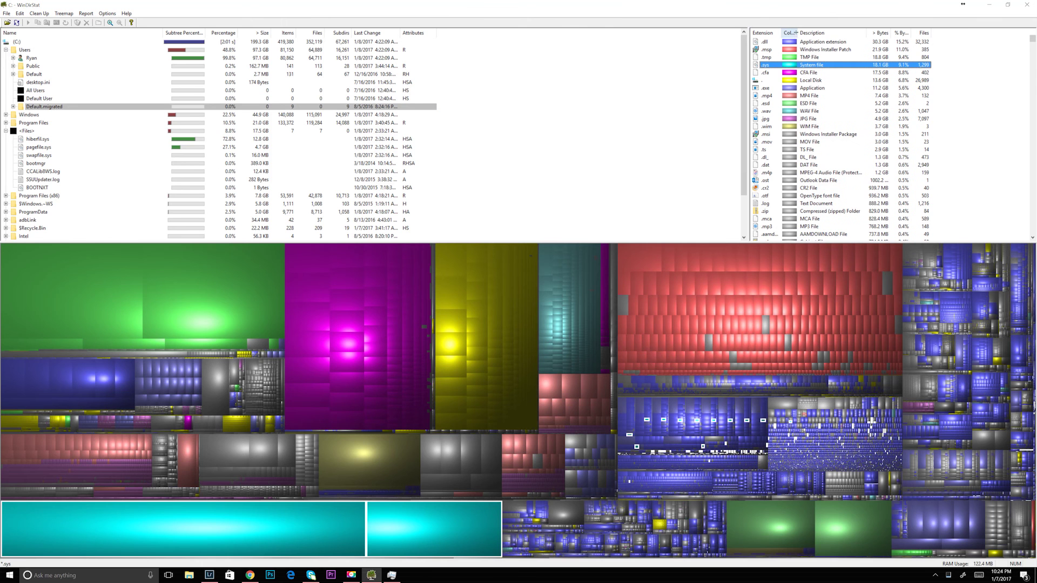
pyautogui.moveTo(797, 33); pyautogui.dragTo(799, 33)
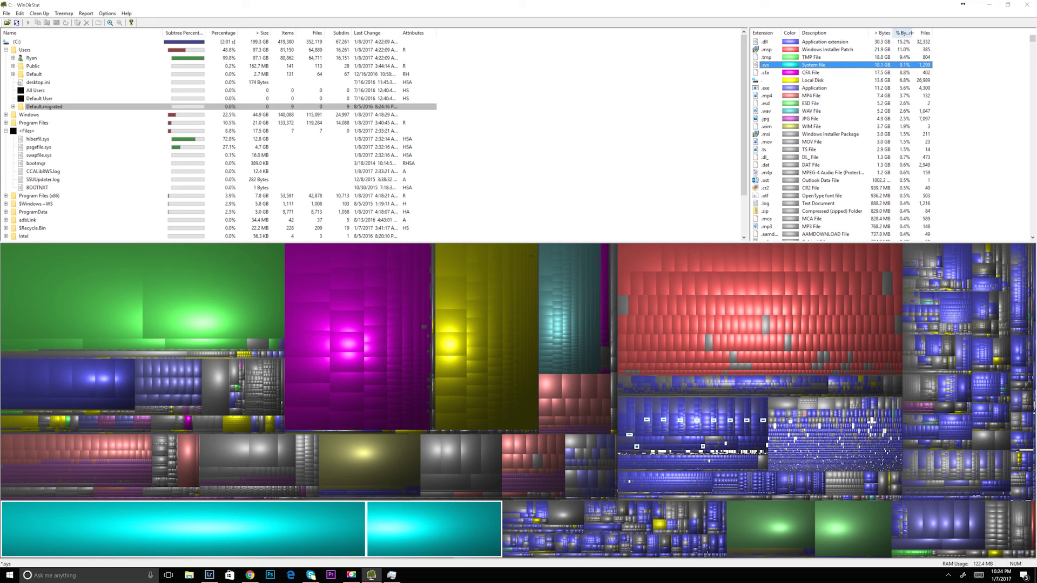
pyautogui.moveTo(912, 32); pyautogui.dragTo(916, 33)
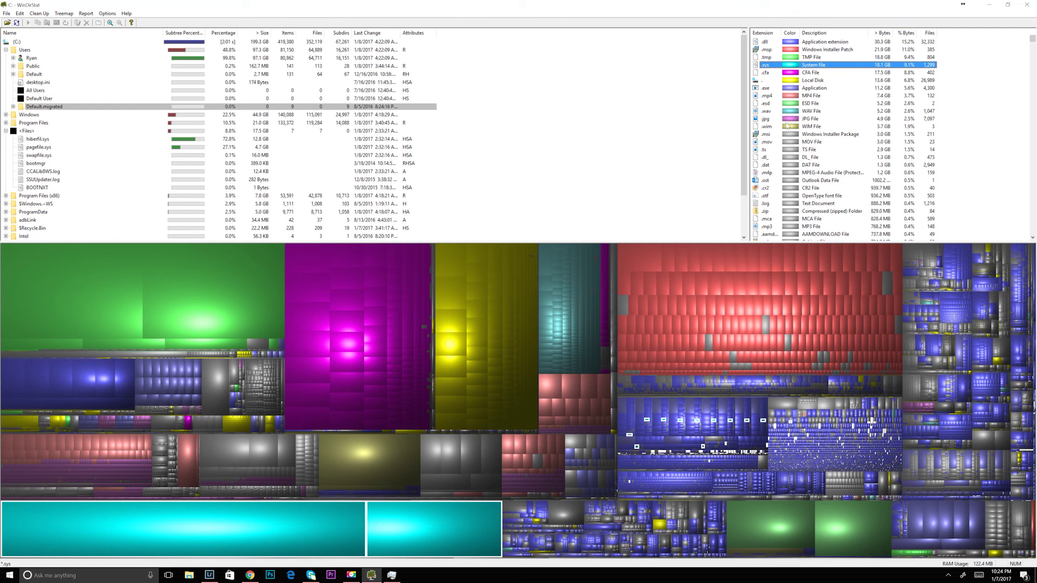
pyautogui.click(7, 14)
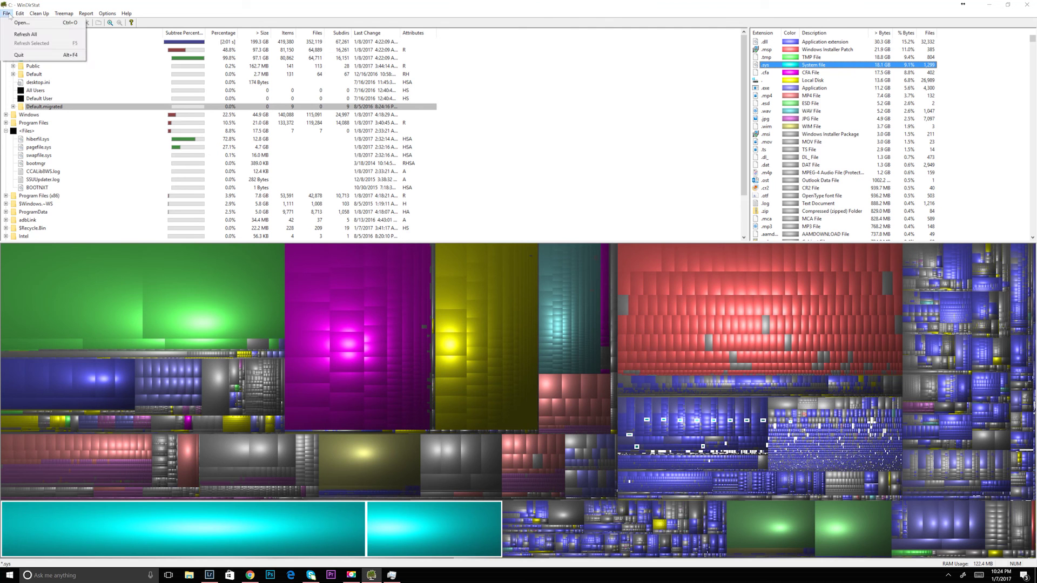
pyautogui.click(9, 15)
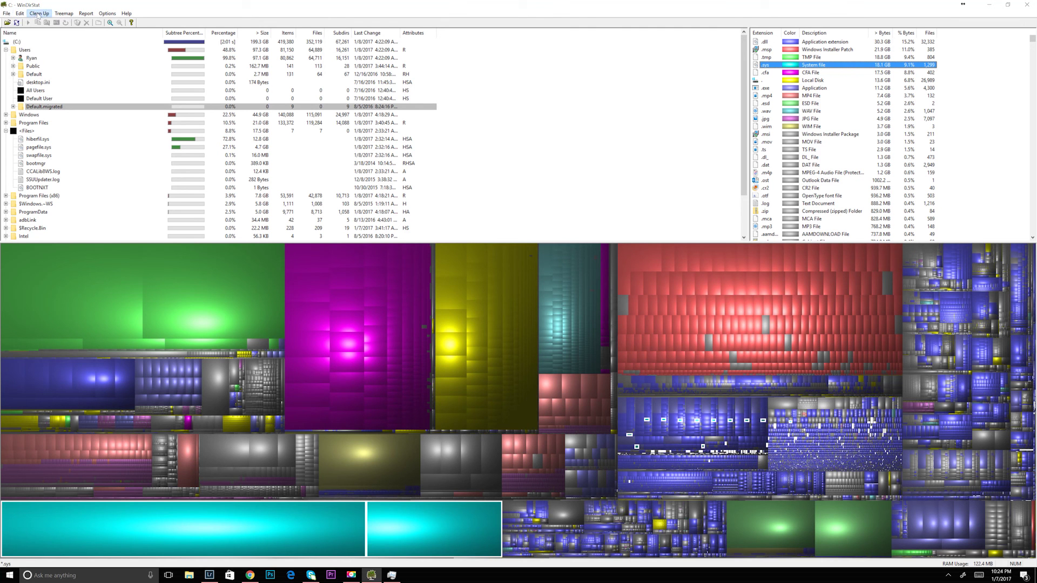
pyautogui.click(38, 14)
pyautogui.click(39, 14)
pyautogui.click(62, 14)
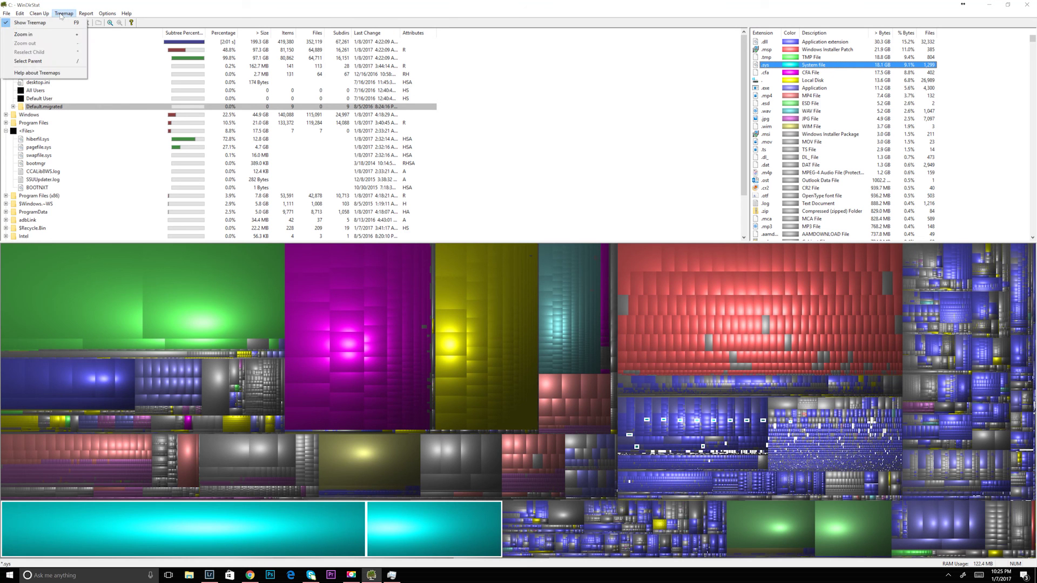
pyautogui.moveTo(90, 16)
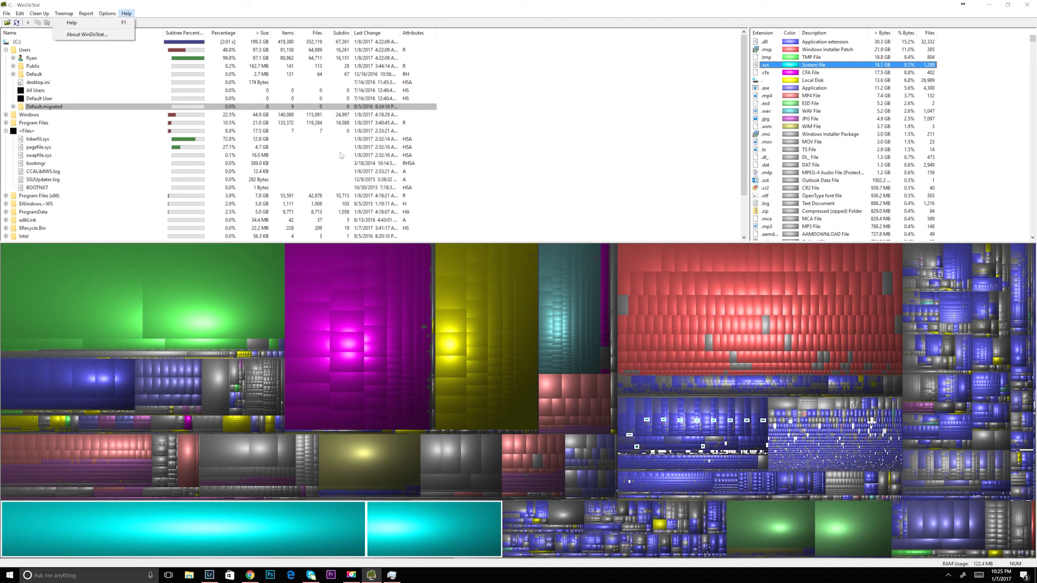
pyautogui.click(225, 20)
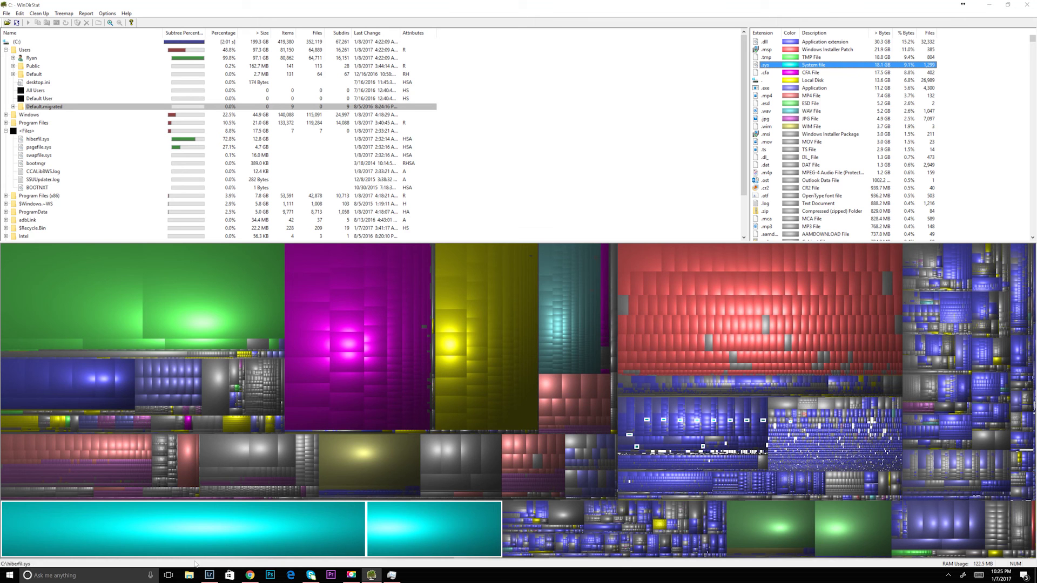
# - Bring up the taskbar's context menu and dismiss it
pyautogui.rightClick(524, 577)
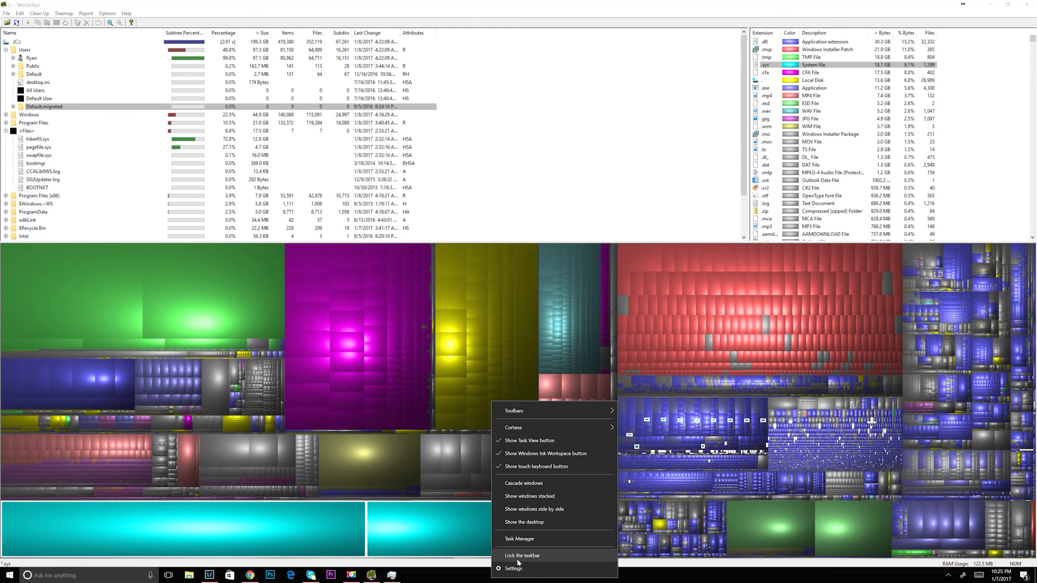
pyautogui.click(458, 581)
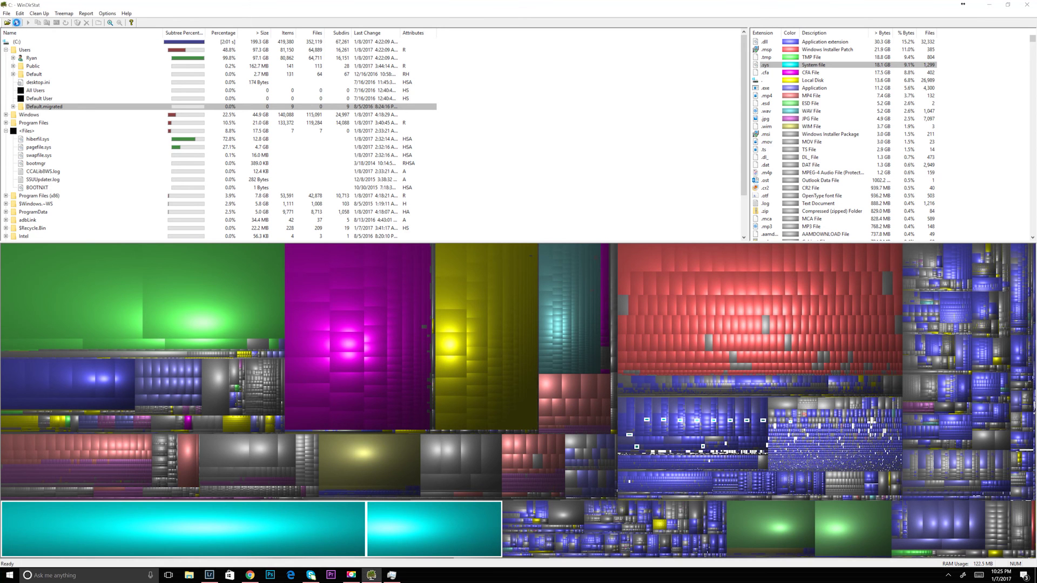
# - Use Refresh All to rescan the whole C: drive from scratch
pyautogui.click(17, 22)
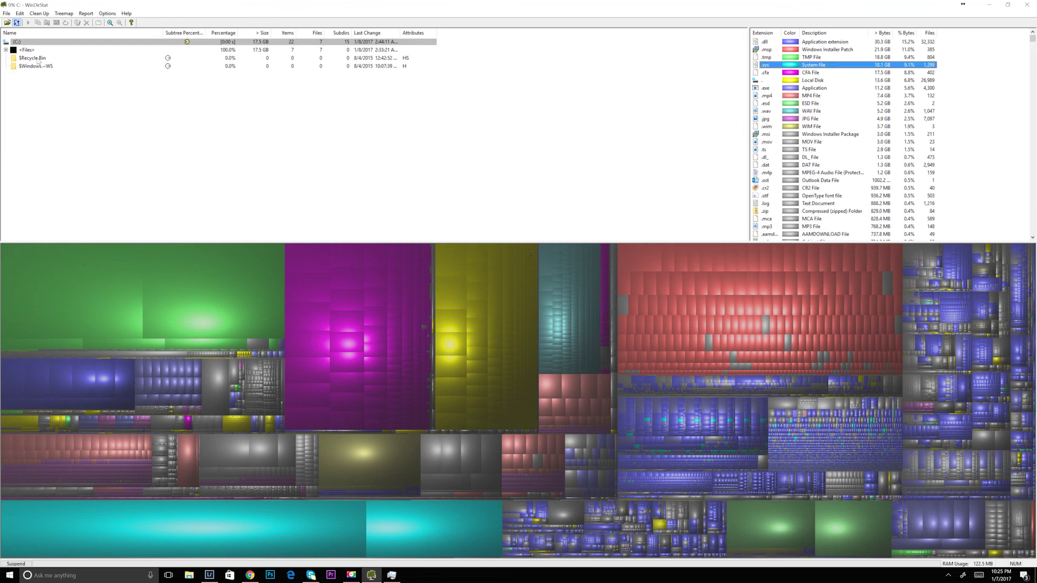